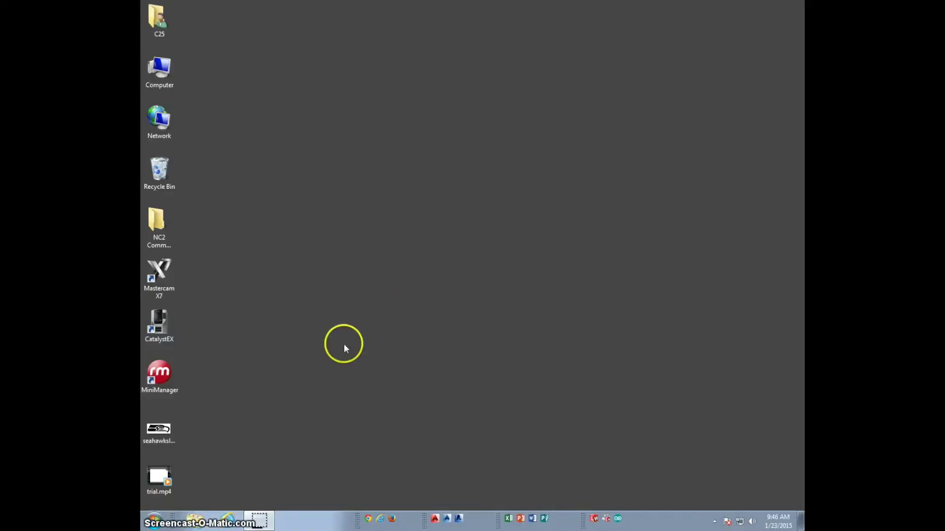
Launch Adobe Illustrator CC 2014 from the Start menu's program list.
{"action": "left_click", "coordinate": [154, 522]}
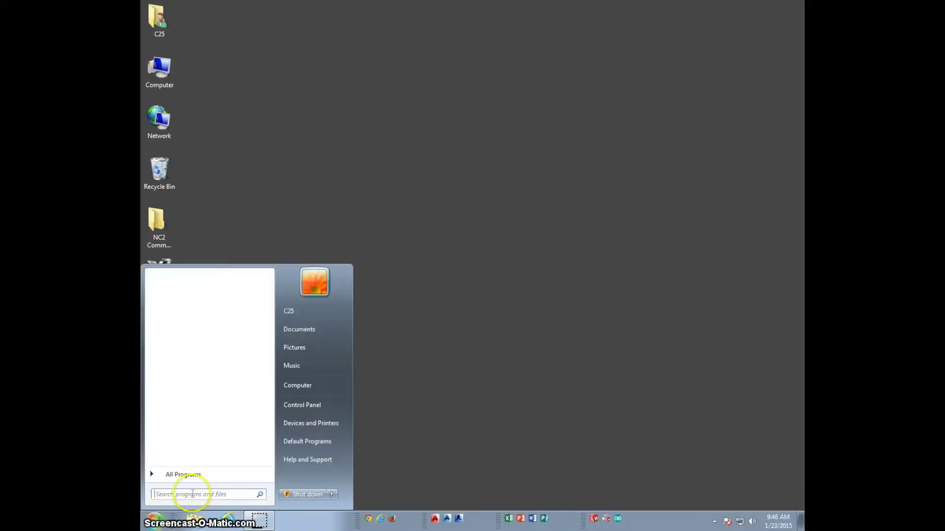
{"action": "left_click", "coordinate": [207, 474]}
{"action": "left_click", "coordinate": [217, 314]}
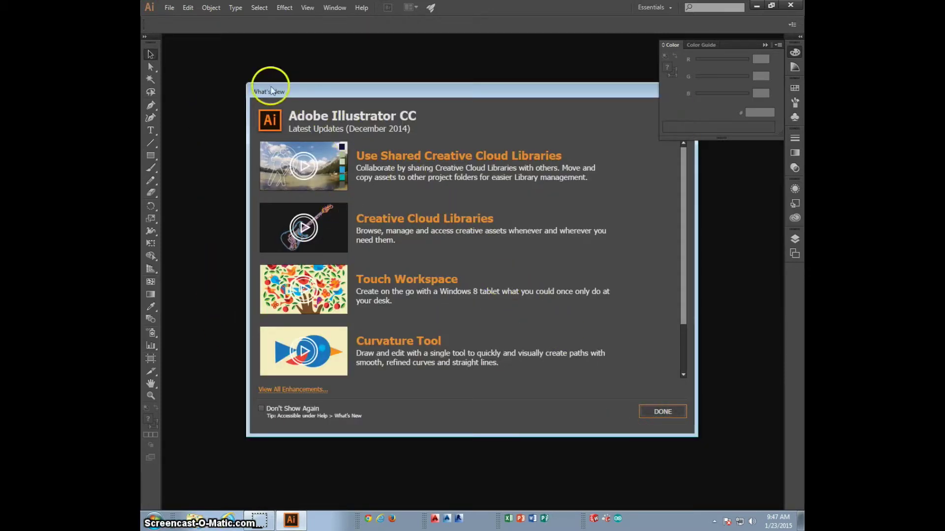
Create a new 960 x 560 pt Basic RGB document named Seahawks Logo.
{"action": "left_click", "coordinate": [169, 7]}
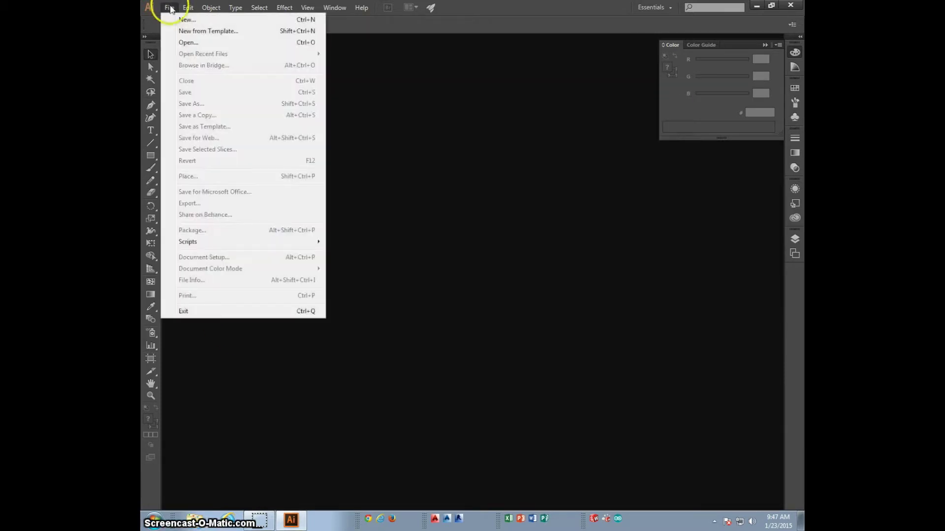
{"action": "left_click", "coordinate": [186, 20]}
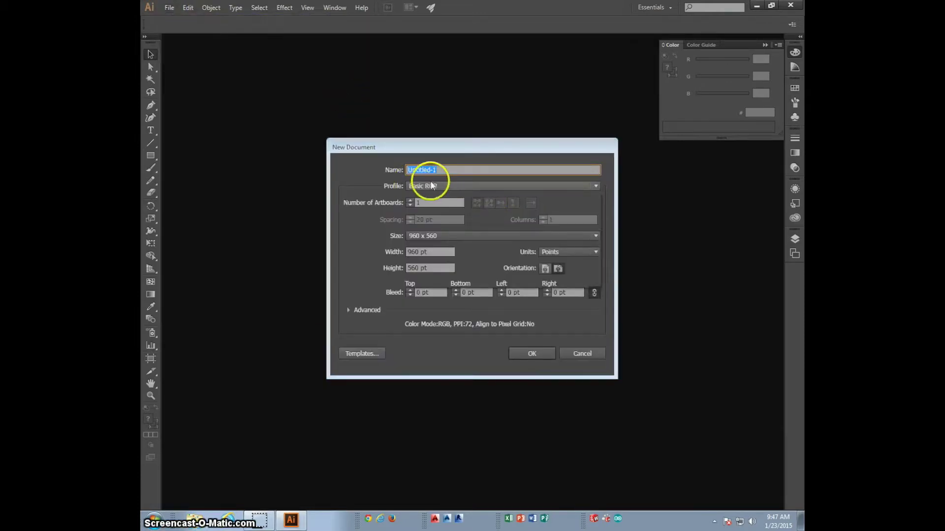
{"action": "left_click", "coordinate": [430, 185]}
{"action": "left_click", "coordinate": [433, 261]}
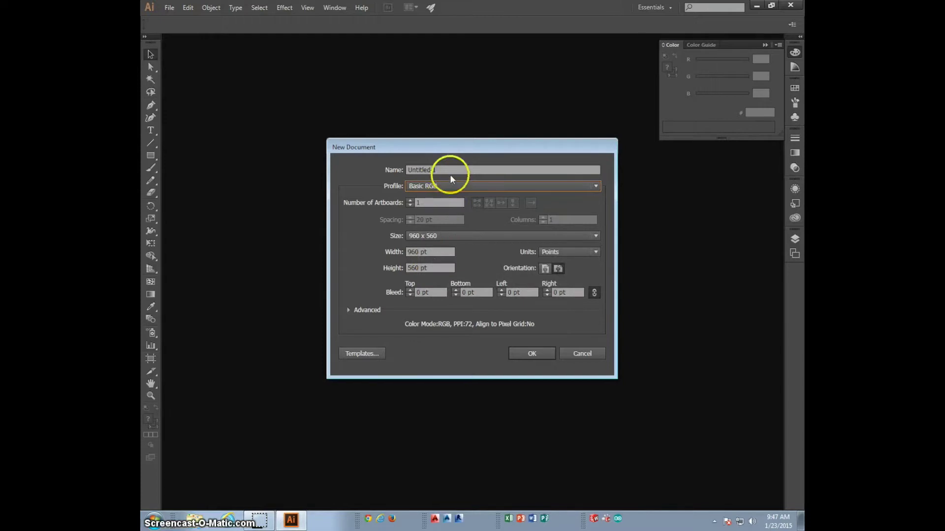
{"action": "left_click_drag", "start_coordinate": [448, 170], "coordinate": [359, 168]}
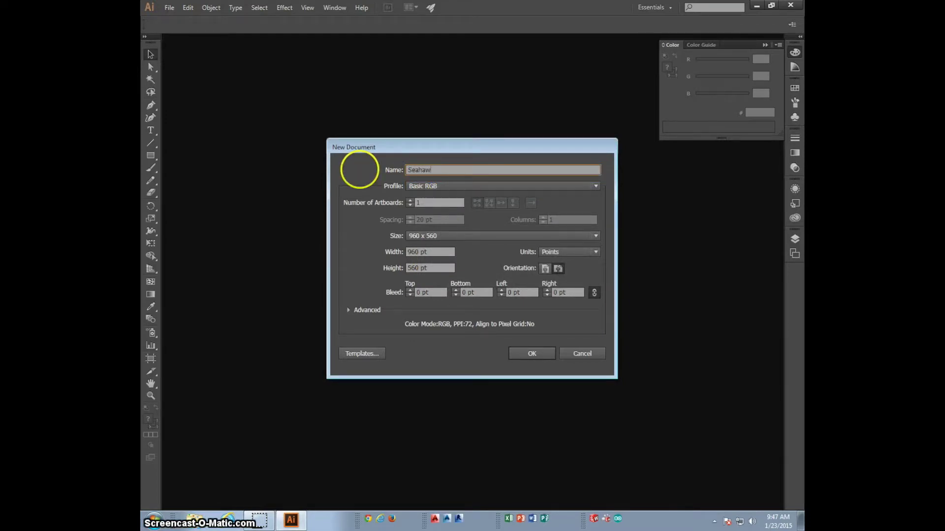
{"action": "type", "text": "Seahawks Logo"}
{"action": "left_click", "coordinate": [532, 353]}
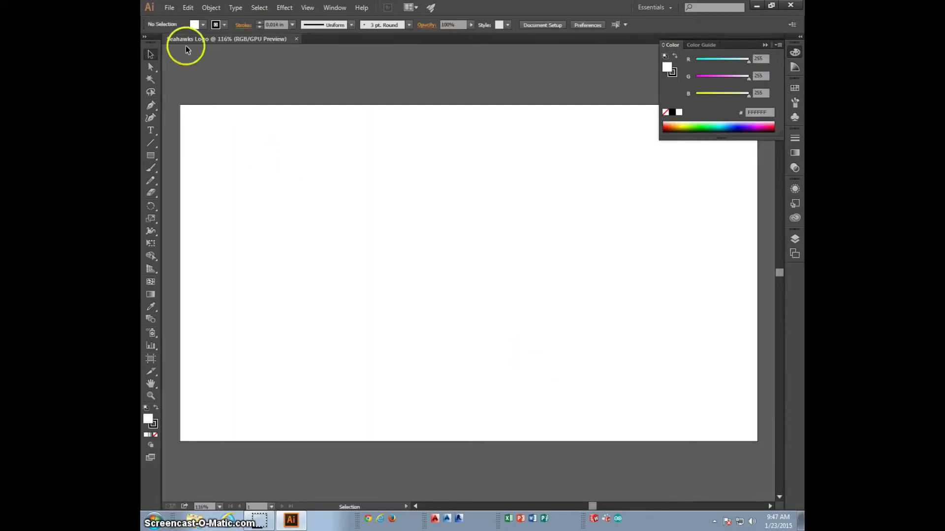
Place seahawkslogo.jpg on the artboard and select the placed image.
{"action": "left_click", "coordinate": [170, 7]}
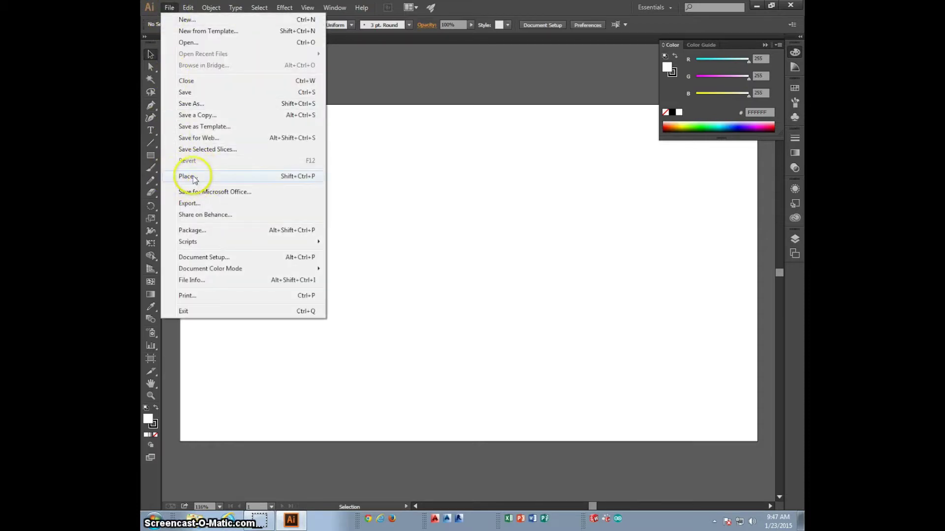
{"action": "left_click", "coordinate": [194, 178]}
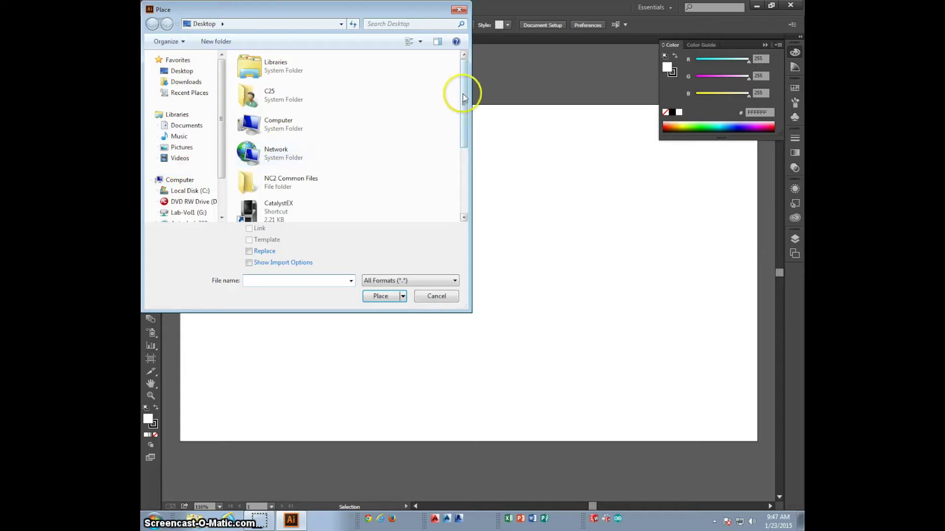
{"action": "left_click_drag", "start_coordinate": [463, 93], "coordinate": [461, 168]}
{"action": "left_click", "coordinate": [274, 185]}
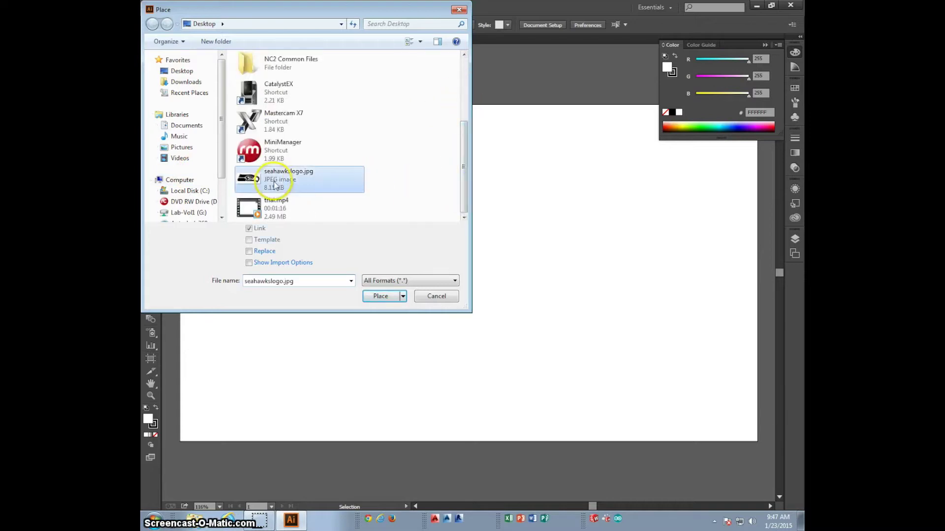
{"action": "left_click", "coordinate": [383, 296]}
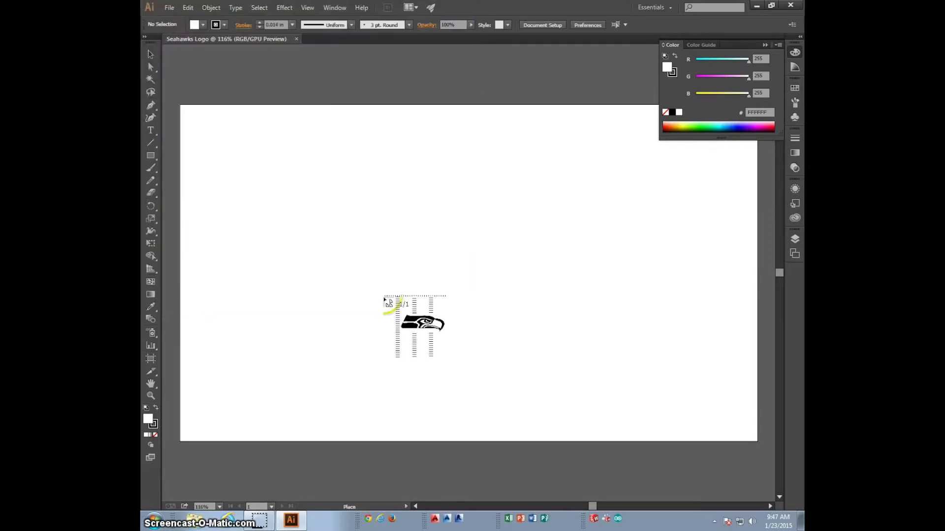
{"action": "left_click", "coordinate": [329, 166]}
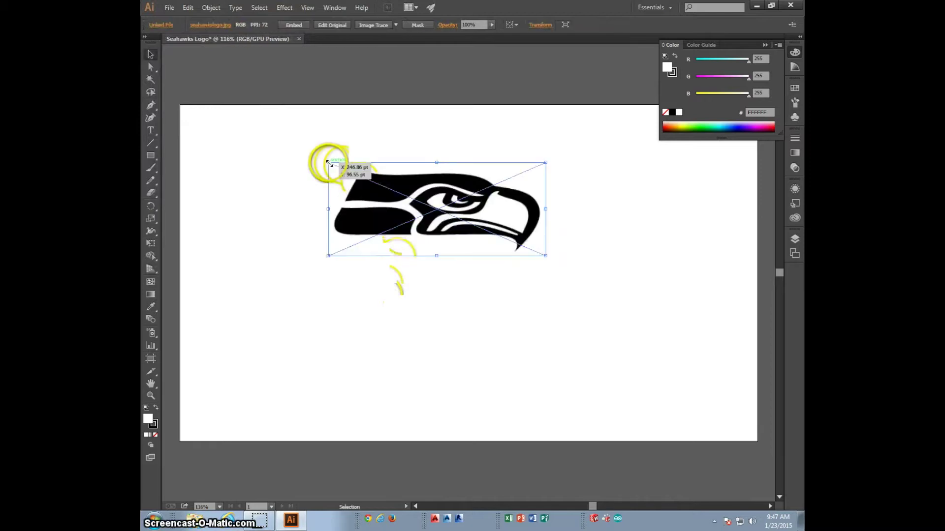
{"action": "left_click", "coordinate": [484, 75]}
{"action": "left_click", "coordinate": [425, 166]}
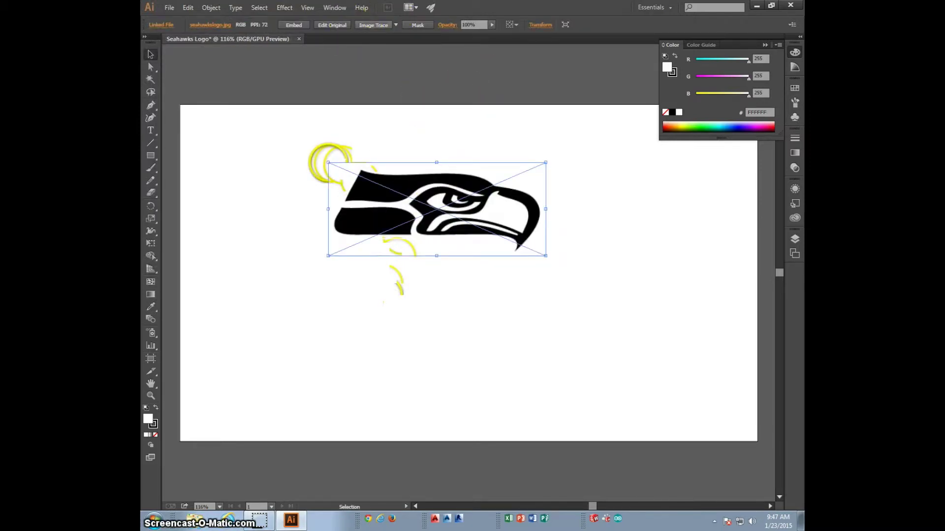
Image Trace the Seahawks logo and expand the tracing into editable vector paths.
{"action": "left_click", "coordinate": [375, 25]}
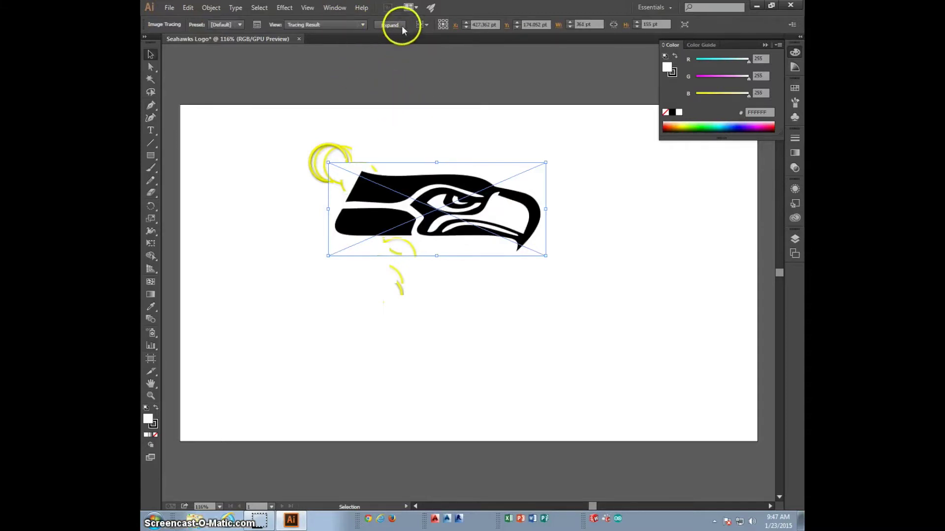
{"action": "left_click", "coordinate": [399, 25]}
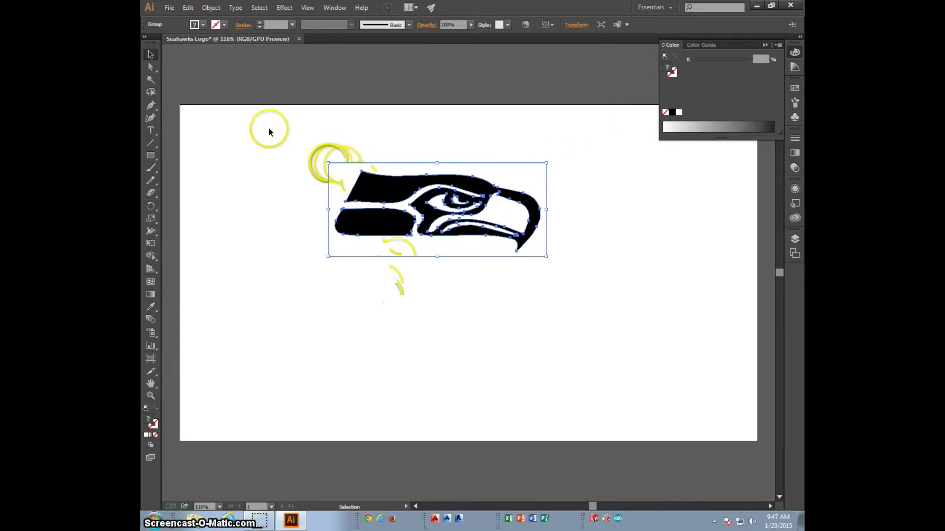
Draw a closed oval around the logo with the Curvature Tool through top, left, bottom and right points.
{"action": "left_click", "coordinate": [150, 119]}
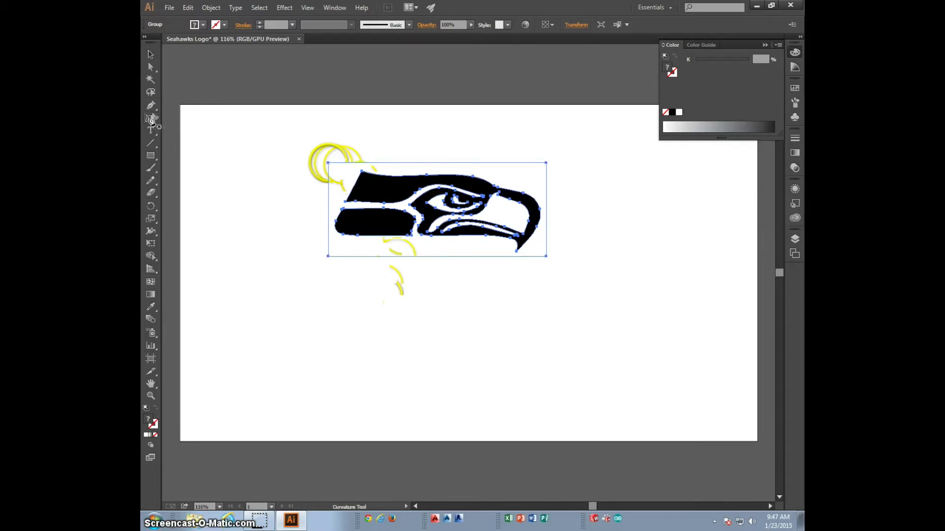
{"action": "left_click", "coordinate": [445, 131]}
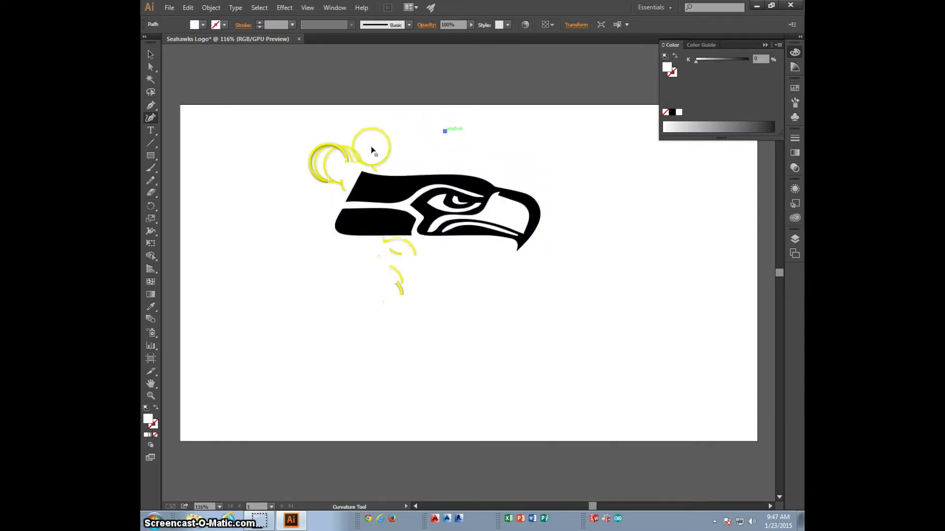
{"action": "left_click", "coordinate": [311, 201]}
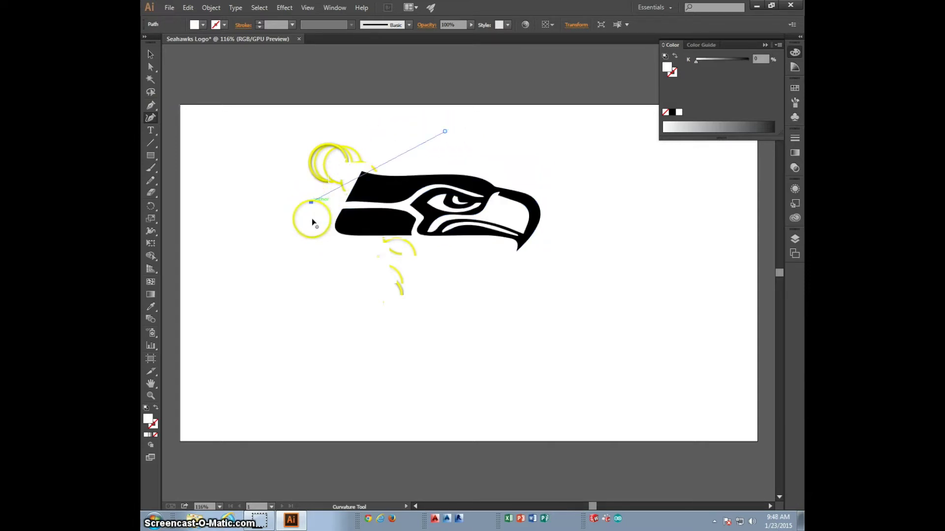
{"action": "left_click", "coordinate": [441, 284]}
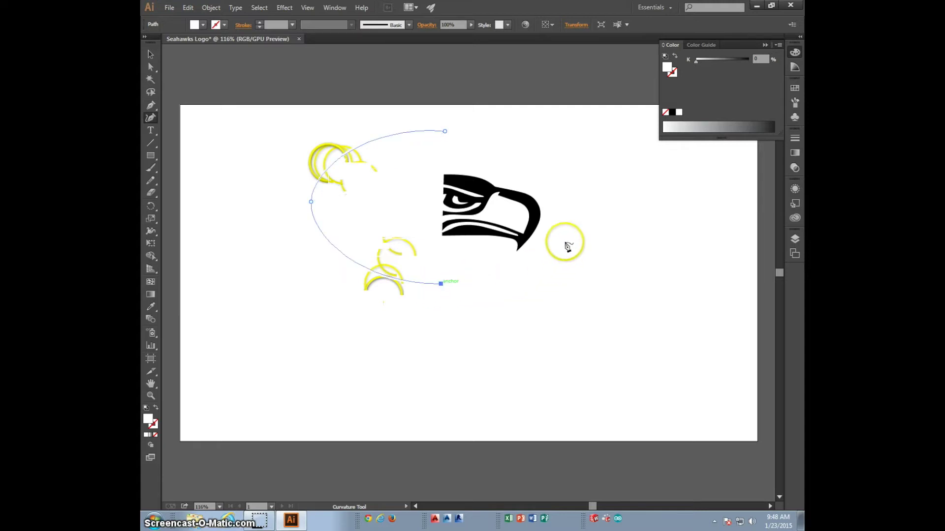
{"action": "left_click", "coordinate": [570, 222]}
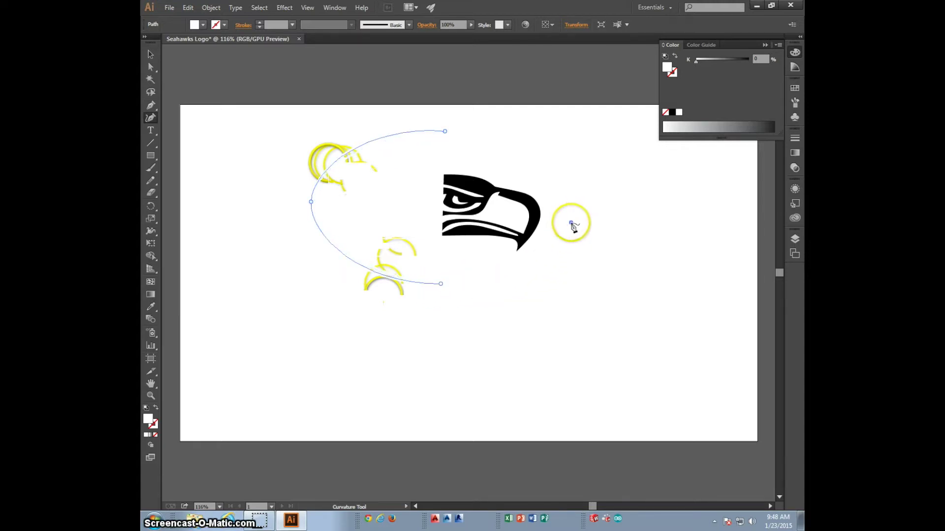
{"action": "left_click", "coordinate": [445, 132]}
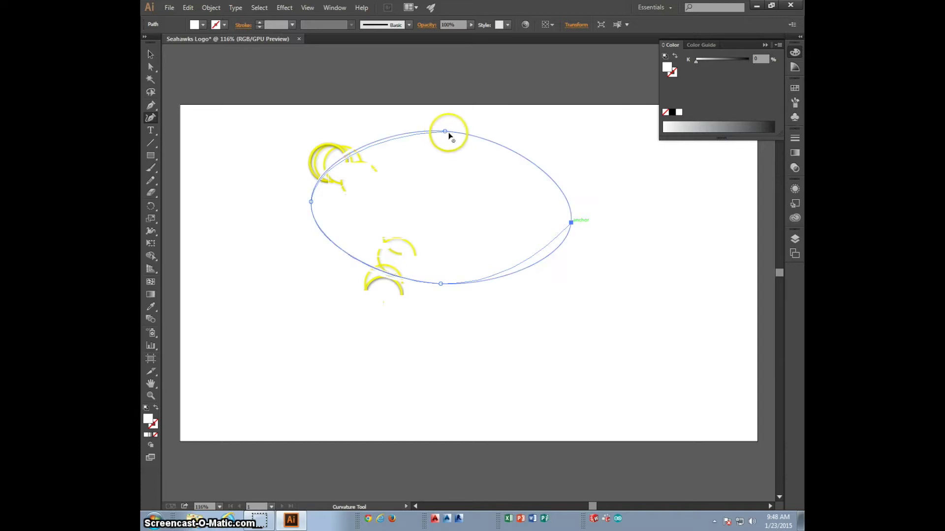
{"action": "key", "text": "v"}
{"action": "left_click", "coordinate": [778, 45]}
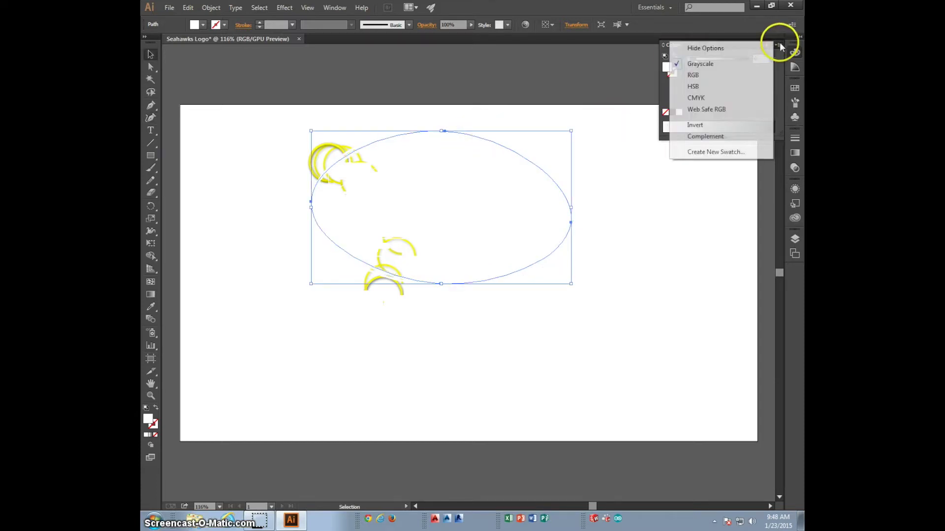
Make the oval pure blue in RGB (R and G at 0) and swap fill and stroke for a blue outline.
{"action": "left_click", "coordinate": [708, 74]}
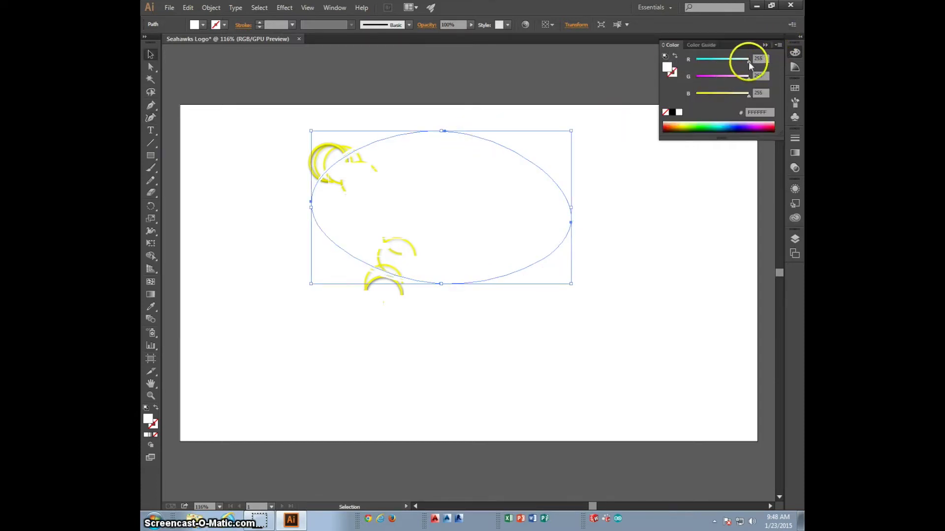
{"action": "left_click_drag", "start_coordinate": [748, 62], "coordinate": [692, 63]}
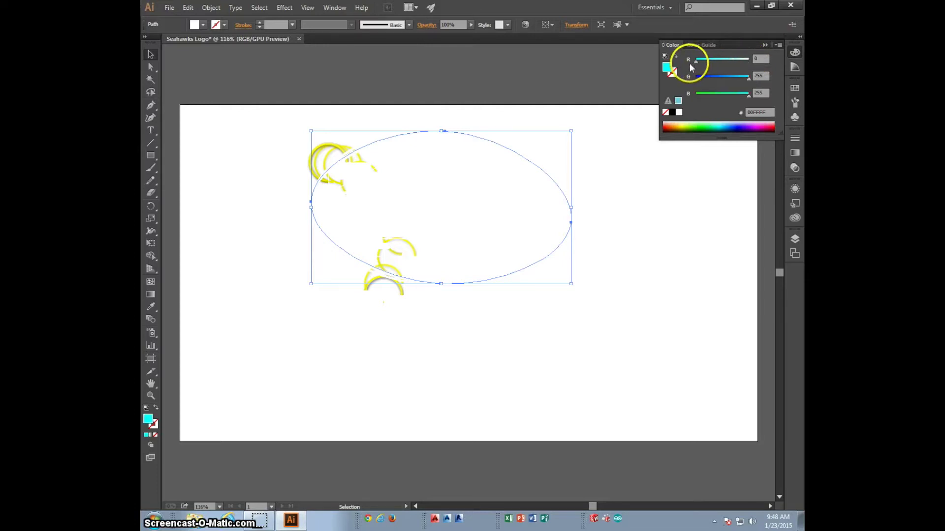
{"action": "left_click_drag", "start_coordinate": [748, 76], "coordinate": [680, 78]}
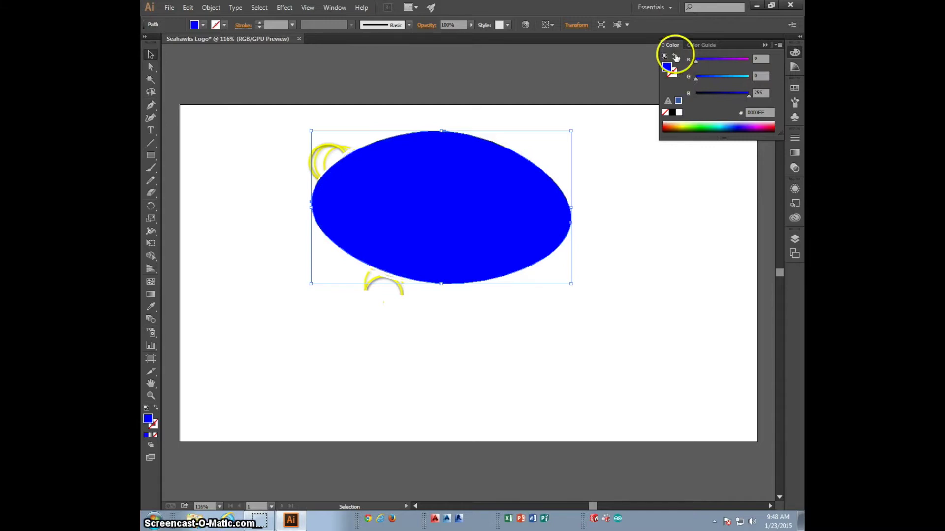
{"action": "left_click", "coordinate": [675, 57]}
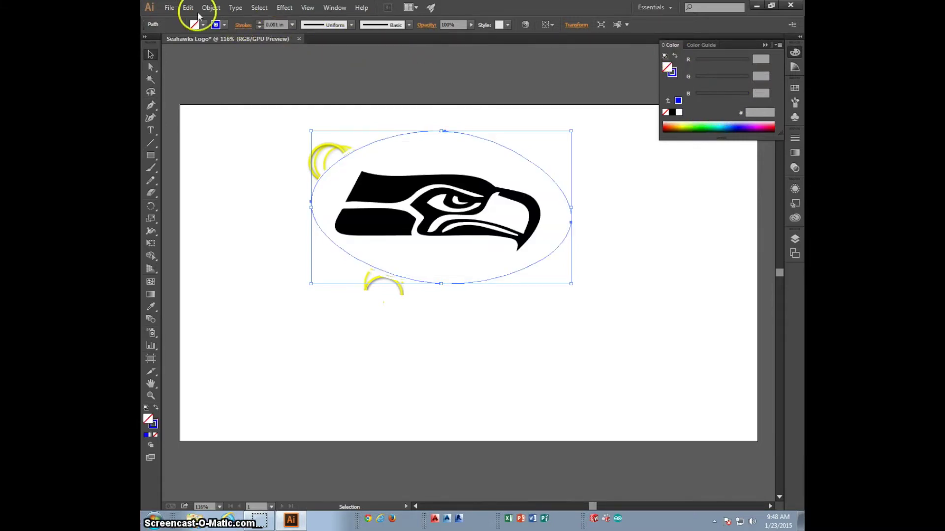
{"action": "left_click", "coordinate": [170, 7]}
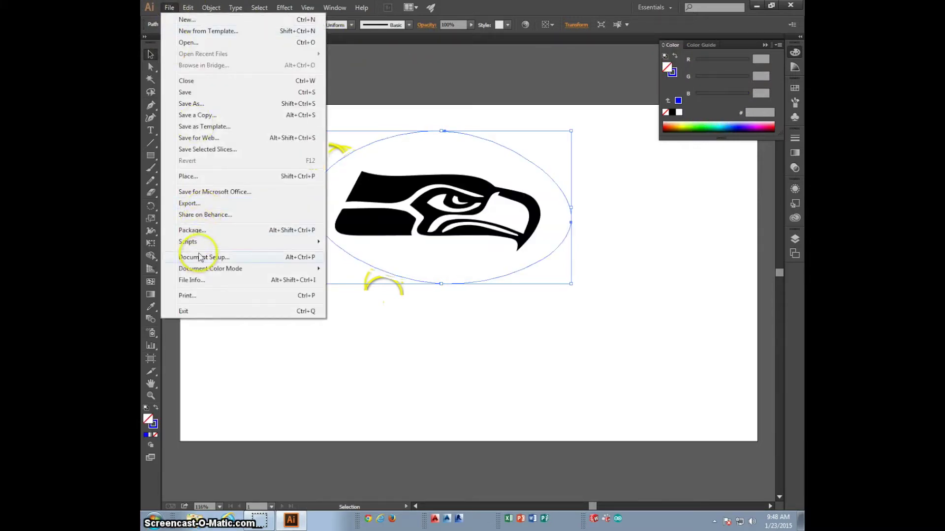
Set the General, Stroke and Type units to Inches in the Units preferences.
{"action": "mouse_move", "coordinate": [188, 7]}
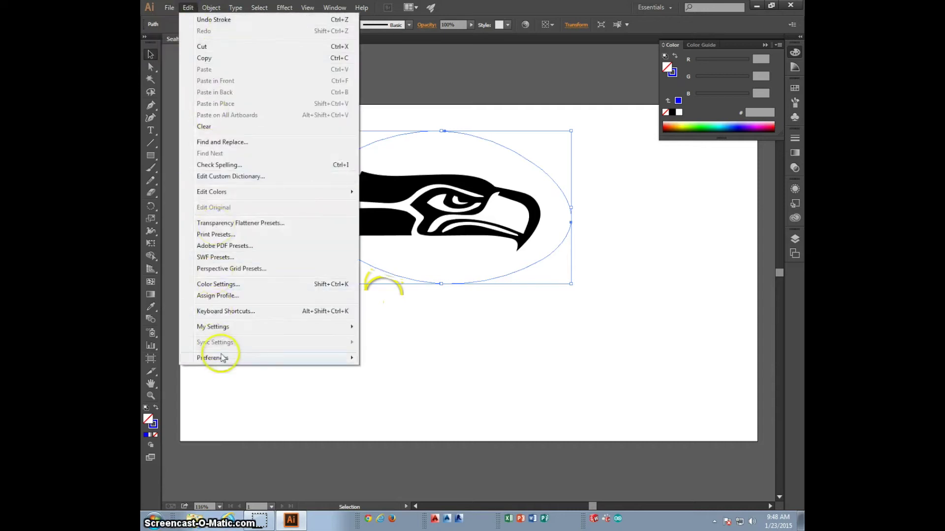
{"action": "mouse_move", "coordinate": [221, 357]}
{"action": "left_click", "coordinate": [391, 405]}
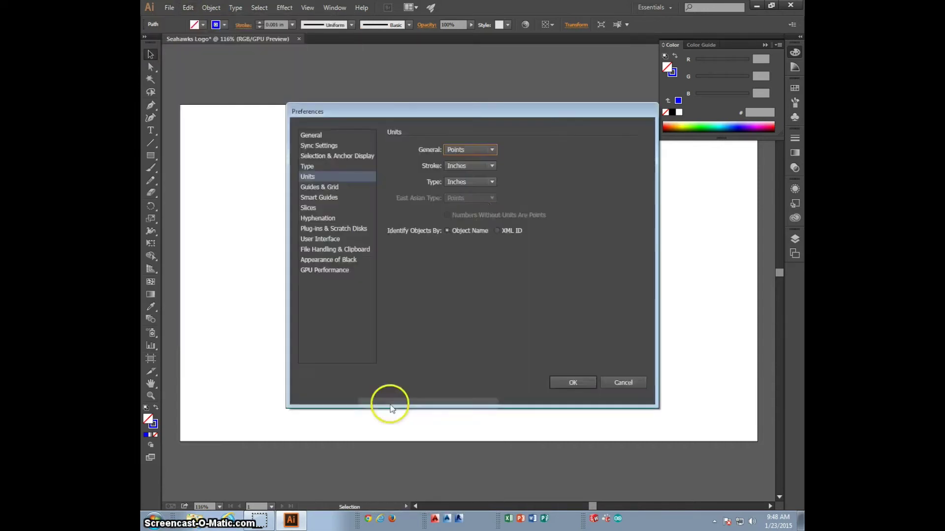
{"action": "left_click", "coordinate": [492, 149]}
{"action": "left_click", "coordinate": [481, 178]}
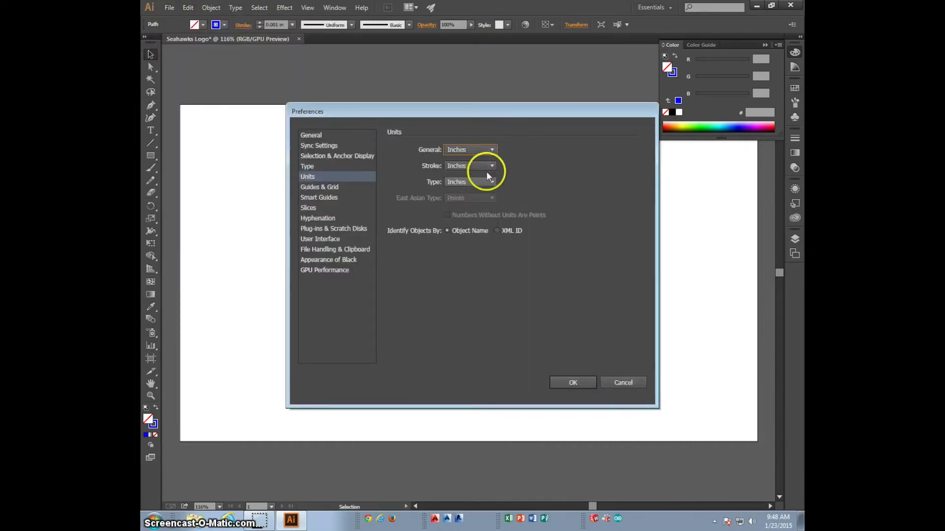
{"action": "left_click", "coordinate": [491, 166]}
{"action": "left_click", "coordinate": [491, 176]}
{"action": "left_click", "coordinate": [491, 182]}
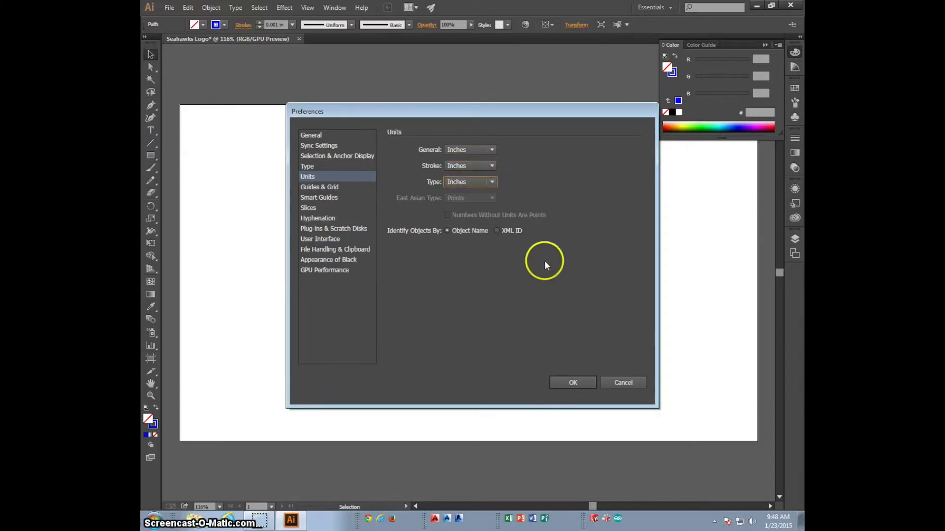
{"action": "left_click", "coordinate": [573, 383]}
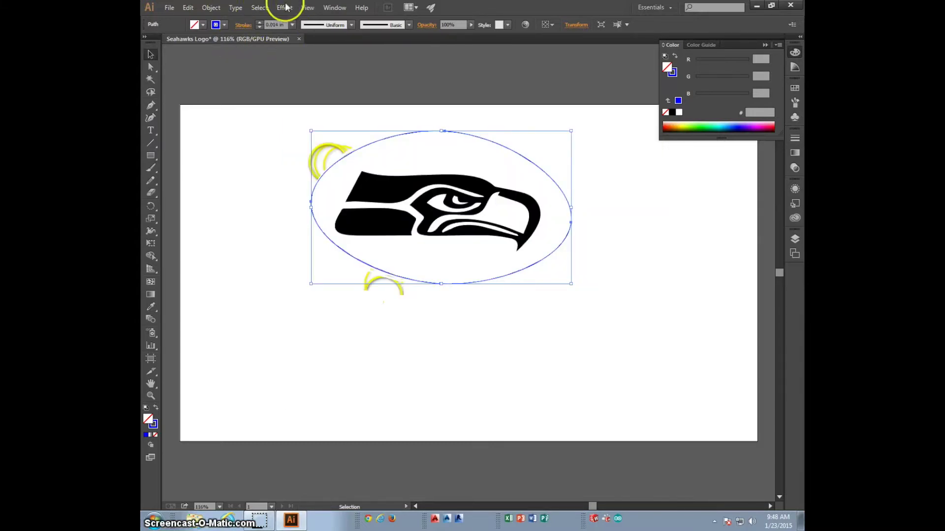
Set the oval's stroke weight to 0.001 in, then deselect all artwork.
{"action": "left_click", "coordinate": [286, 24]}
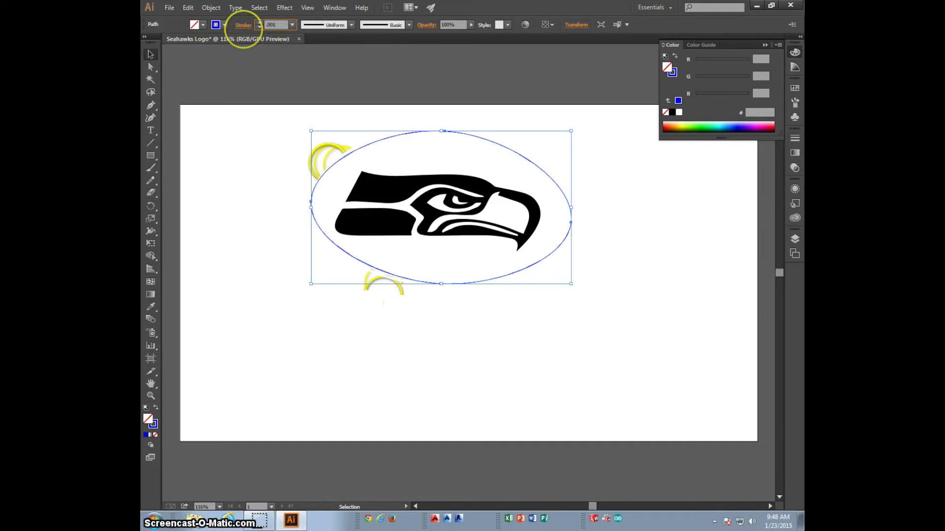
{"action": "type", "text": ".001in"}
{"action": "key", "text": "Return"}
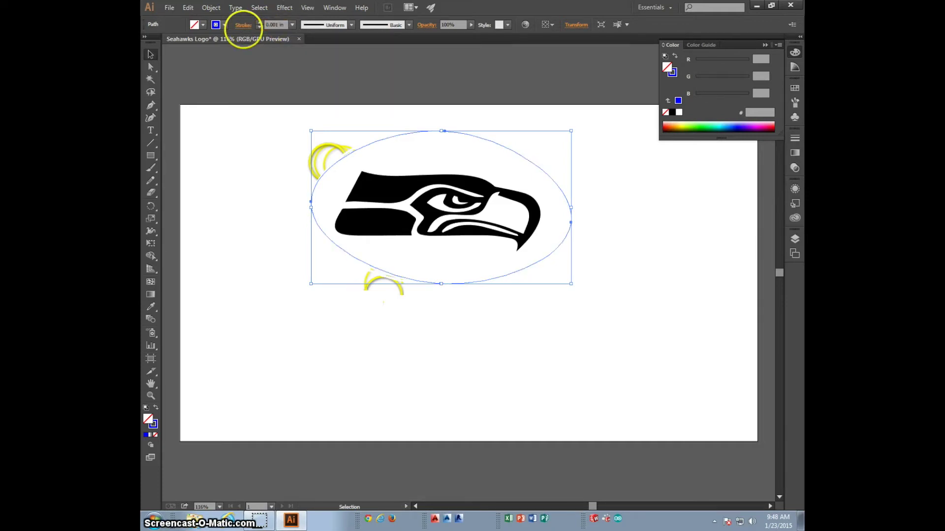
{"action": "left_click", "coordinate": [540, 247]}
{"action": "left_click", "coordinate": [612, 196]}
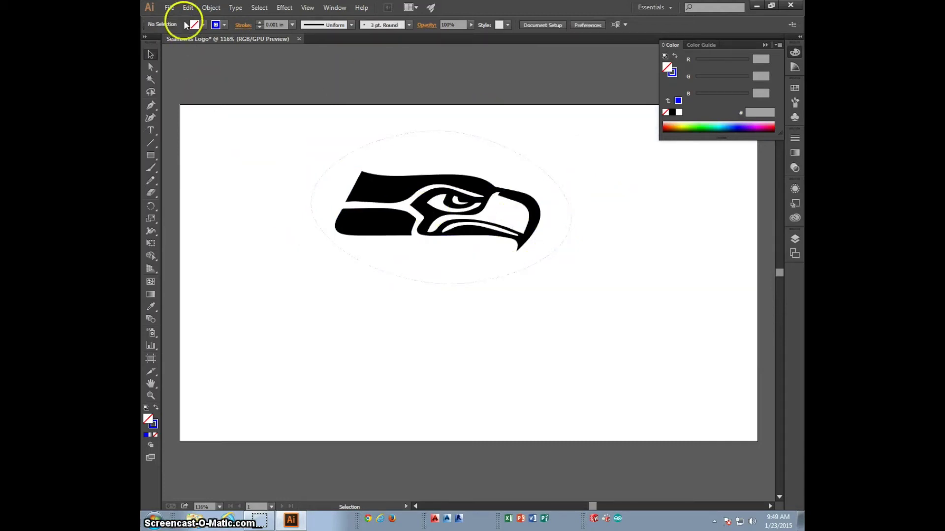
Print to Rayjet Engraver v2.4.0 with the logo moved to the page's top-left (X -2.93 in, Y 2.31 in).
{"action": "left_click", "coordinate": [169, 7]}
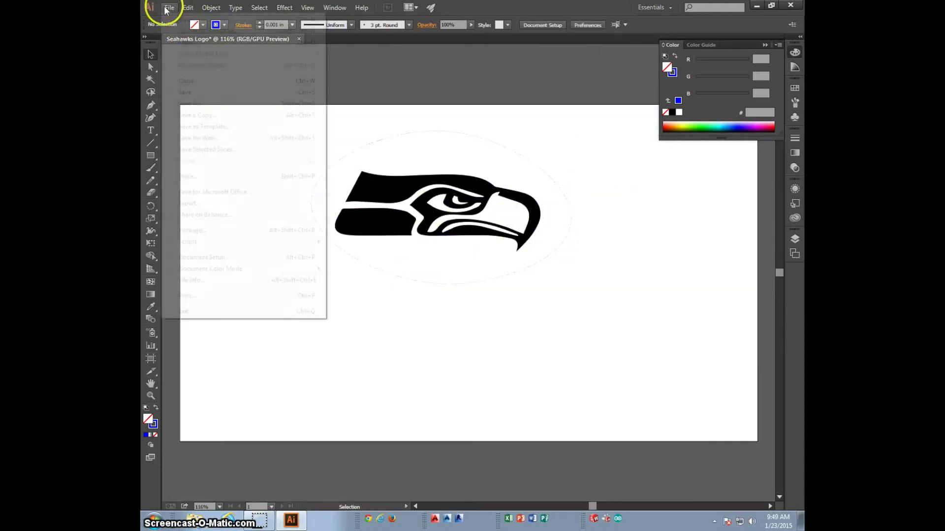
{"action": "left_click", "coordinate": [192, 297]}
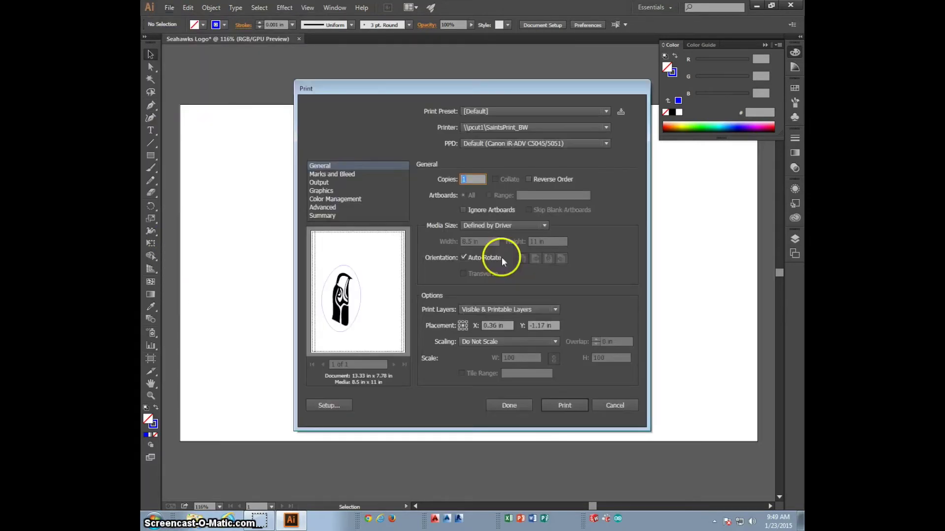
{"action": "left_click", "coordinate": [529, 128]}
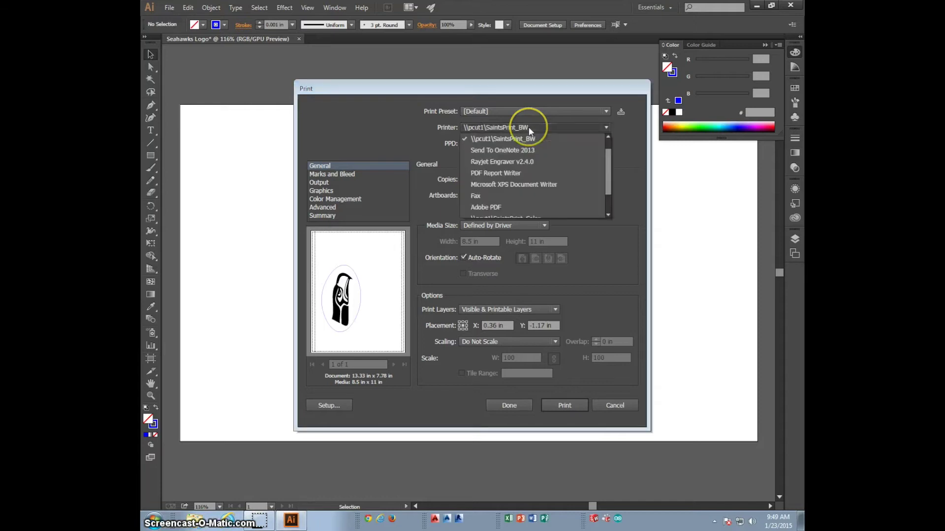
{"action": "scroll", "coordinate": [527, 164], "scroll_direction": "up", "scroll_amount": 1}
{"action": "left_click", "coordinate": [531, 139]}
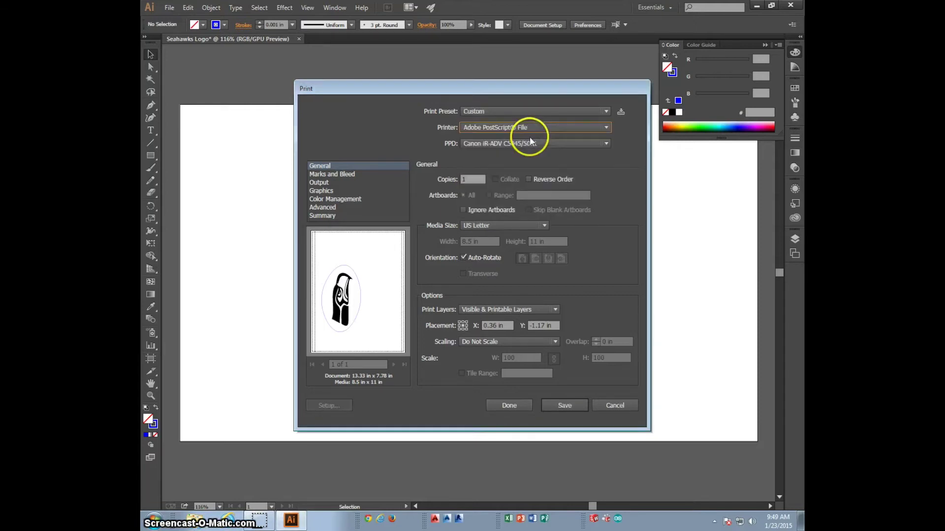
{"action": "left_click", "coordinate": [530, 128]}
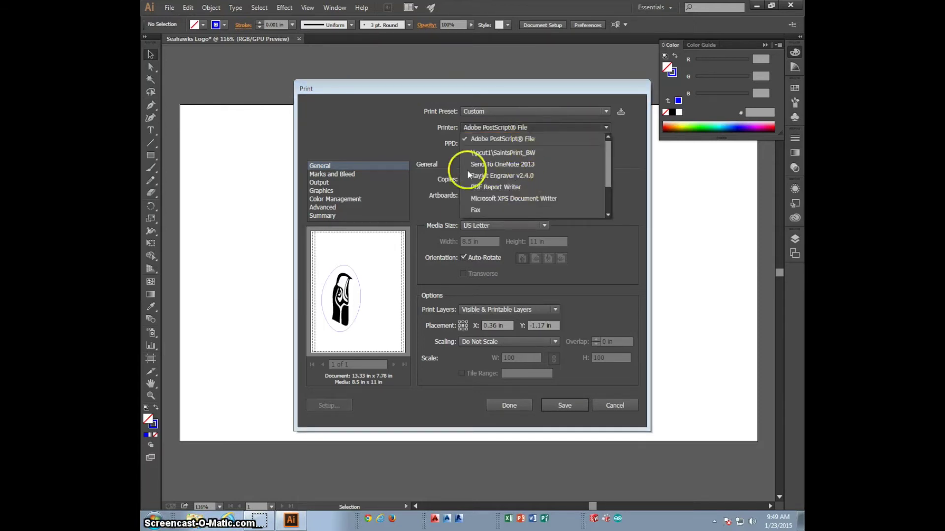
{"action": "left_click", "coordinate": [484, 176]}
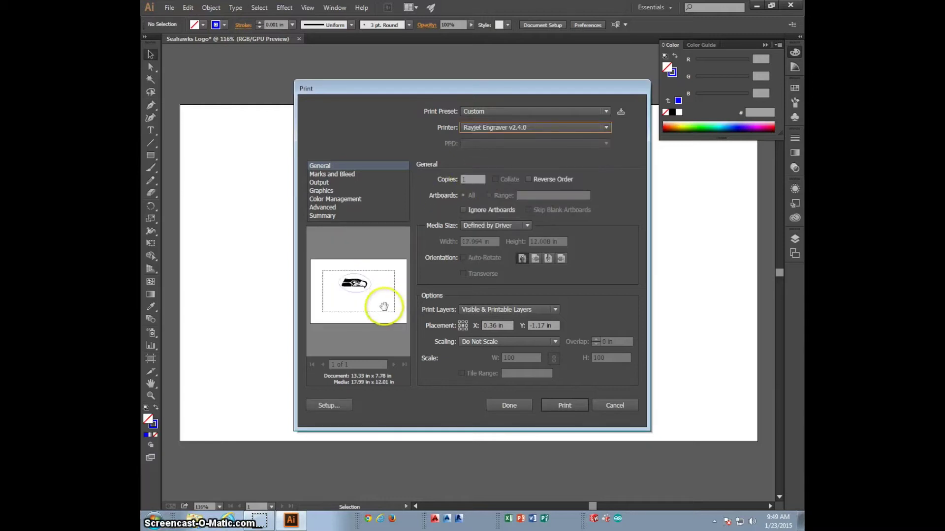
{"action": "left_click_drag", "start_coordinate": [384, 306], "coordinate": [352, 322]}
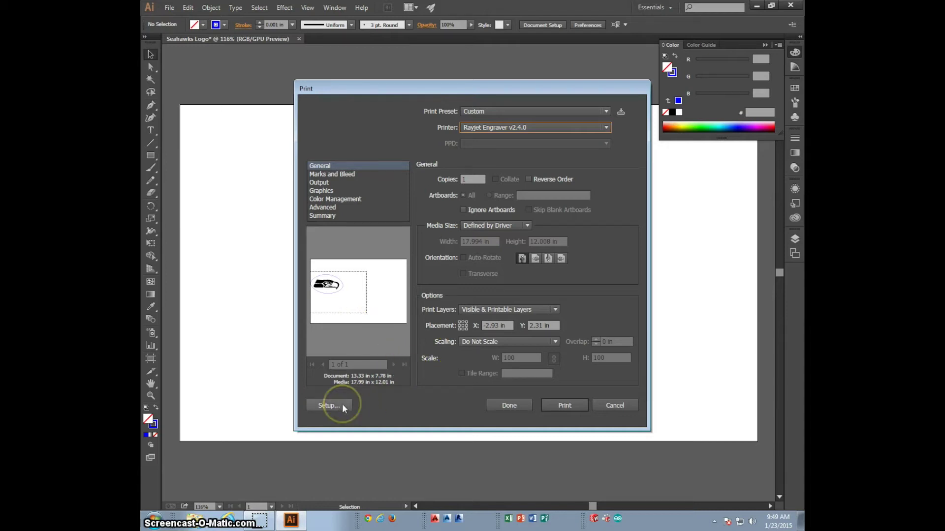
{"action": "left_click", "coordinate": [329, 405]}
Continue past the setup warning and open the Rayjet driver Preferences from the Windows Print dialog.
{"action": "left_click", "coordinate": [478, 279]}
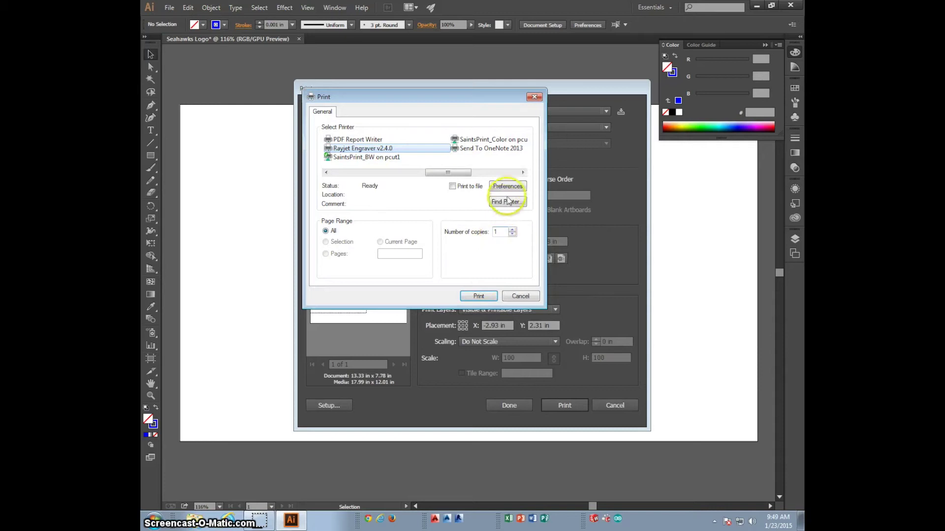
{"action": "left_click", "coordinate": [508, 187]}
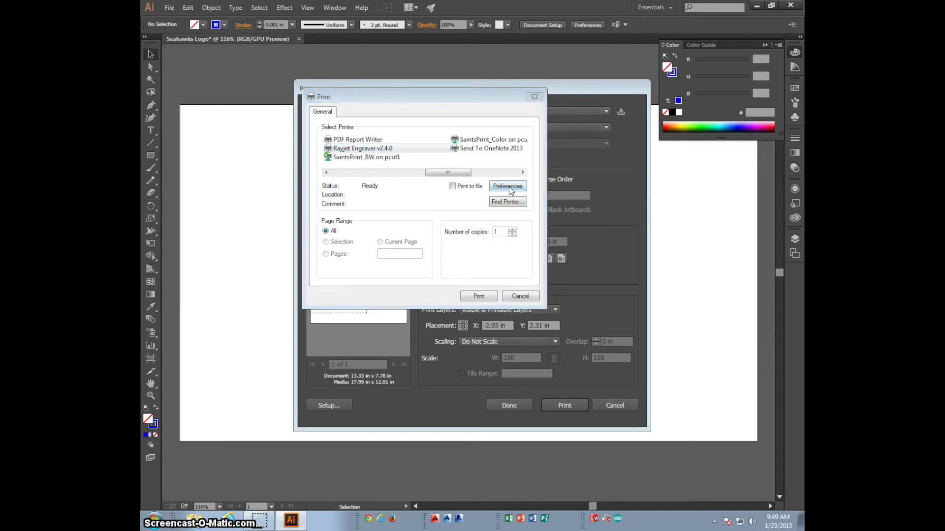
{"action": "left_click", "coordinate": [509, 187]}
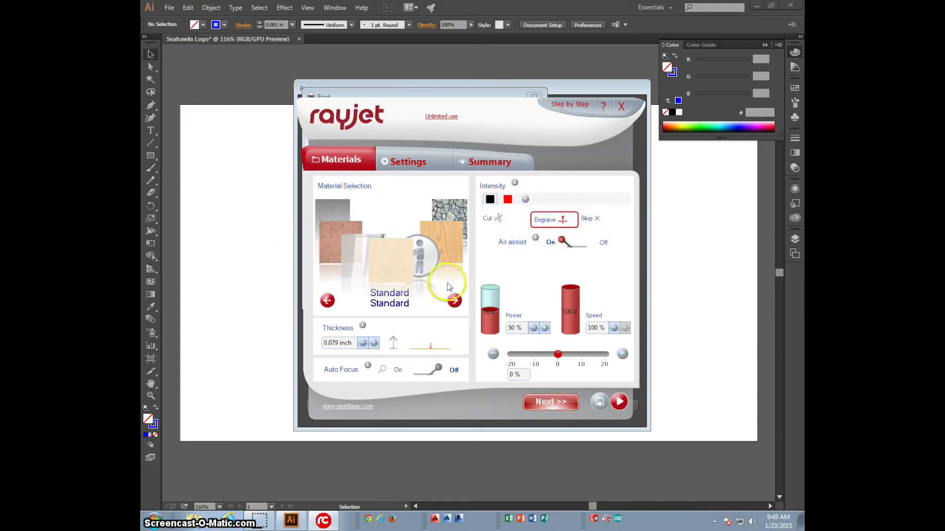
Choose Wood > Birch as the engraving material.
{"action": "left_click", "coordinate": [454, 300]}
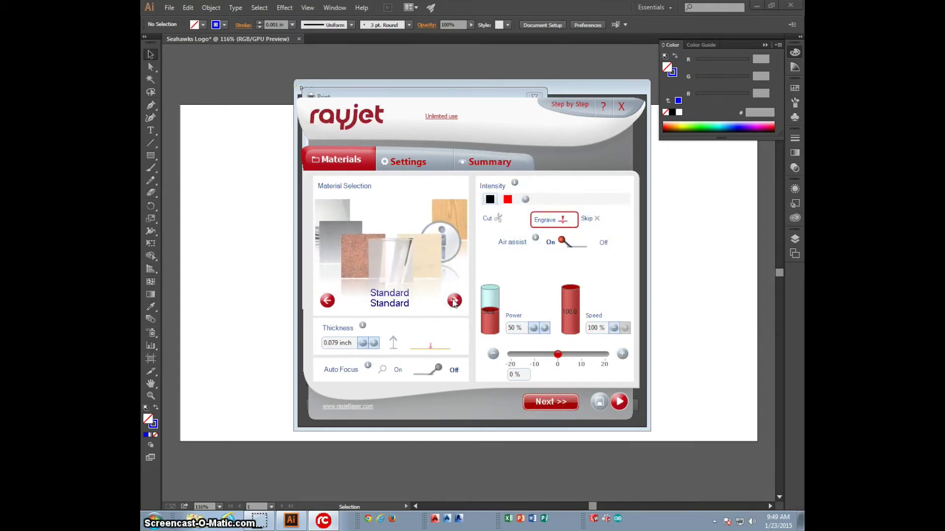
{"action": "left_click", "coordinate": [326, 301]}
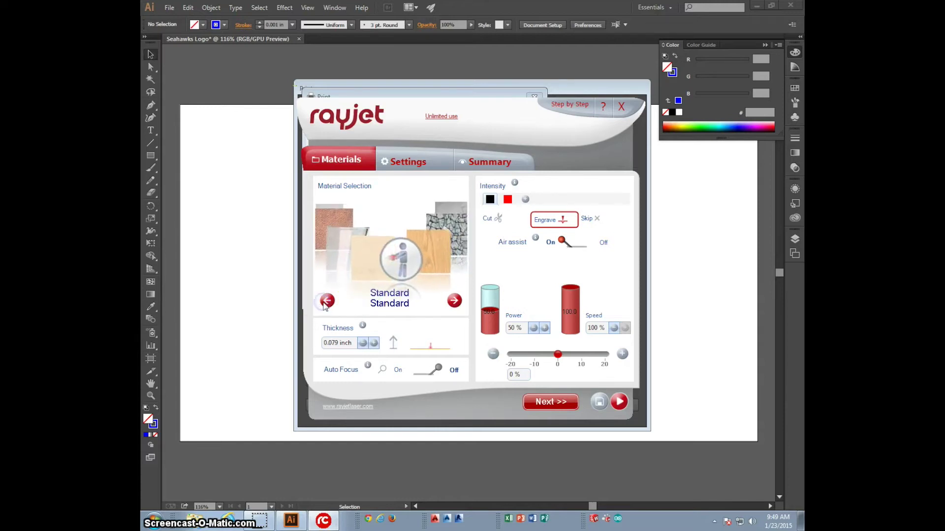
{"action": "left_click", "coordinate": [397, 267]}
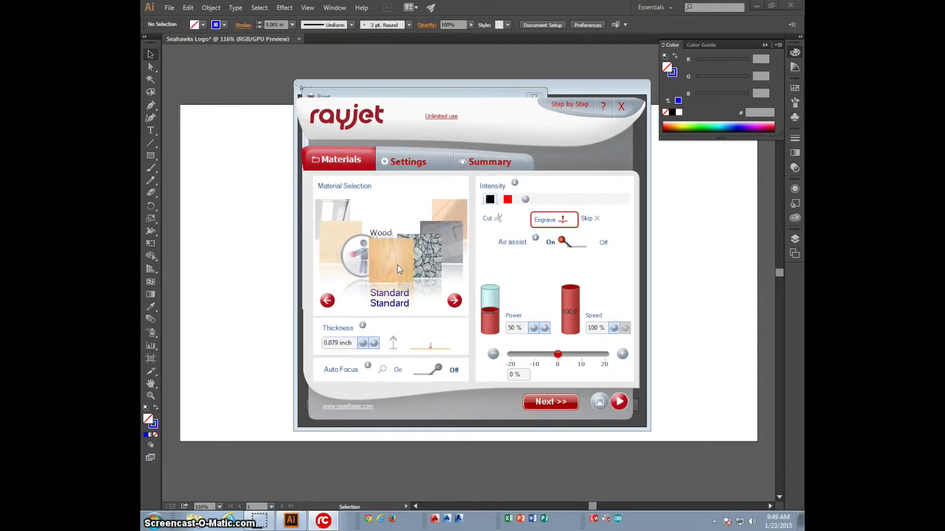
{"action": "left_click", "coordinate": [387, 346]}
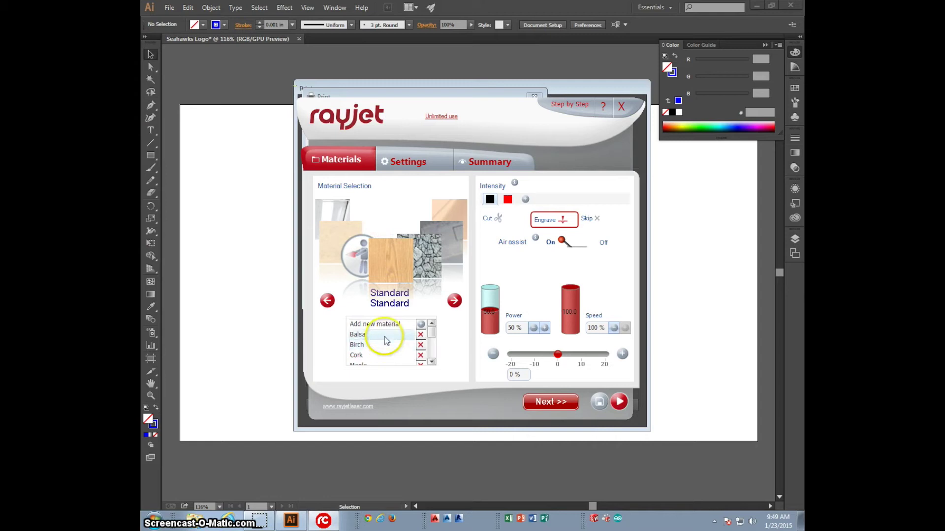
{"action": "left_click", "coordinate": [385, 349]}
Set blue lines to Cut with air assist at 90% power and 1.5 speed, and red to Skip.
{"action": "left_click", "coordinate": [526, 200]}
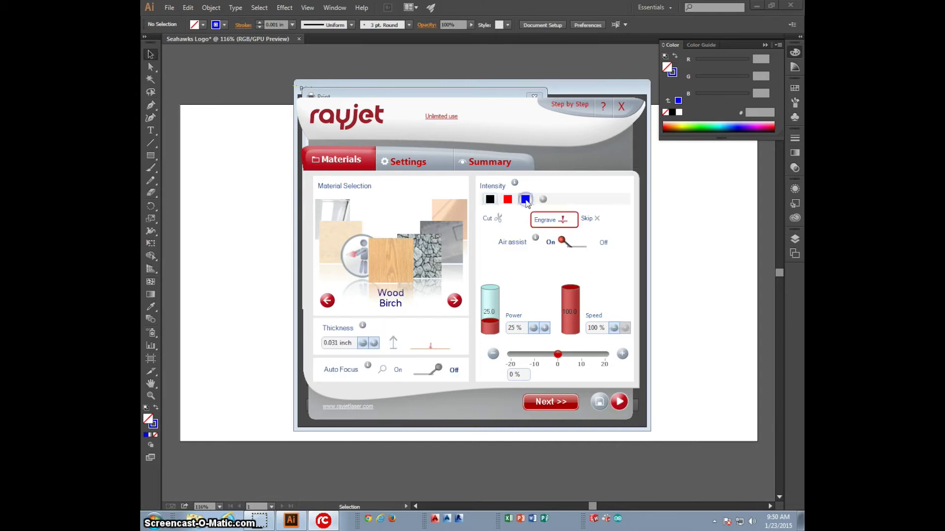
{"action": "left_click", "coordinate": [526, 199]}
{"action": "left_click", "coordinate": [570, 242]}
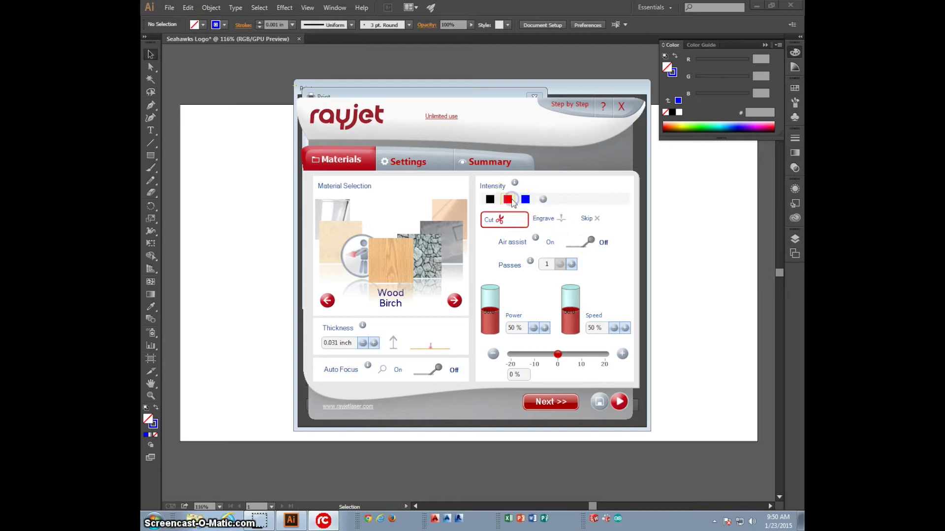
{"action": "left_click", "coordinate": [588, 220]}
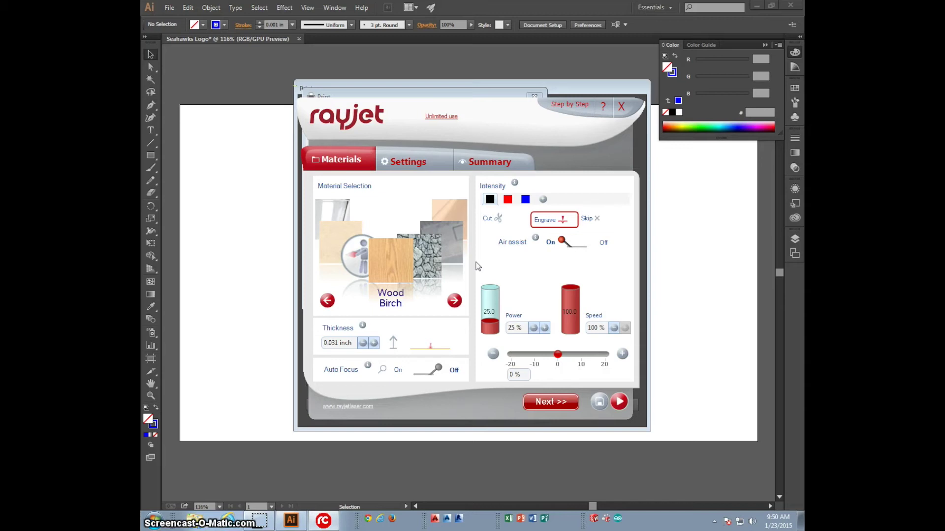
{"action": "left_click", "coordinate": [524, 199]}
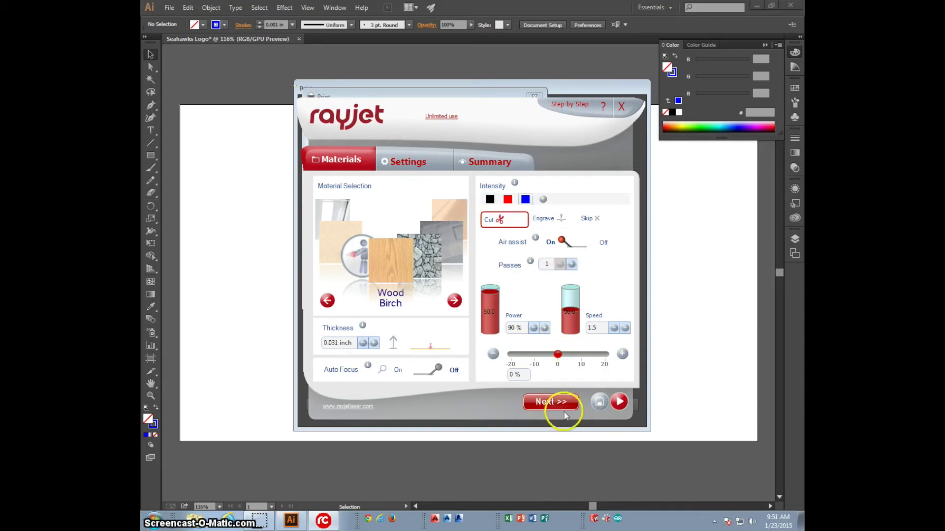
Switch the Rayjet job to Color halftoning, send it from the Summary, and confirm printing.
{"action": "left_click", "coordinate": [550, 402]}
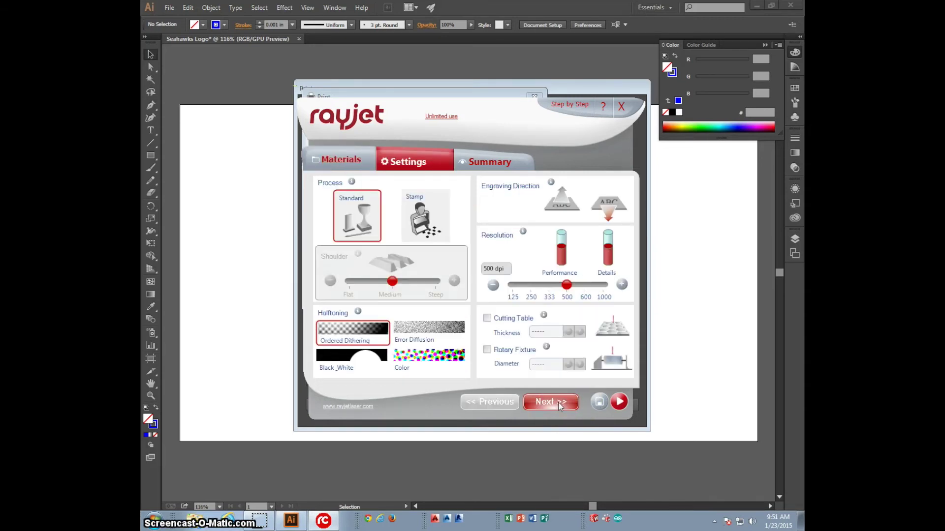
{"action": "left_click", "coordinate": [431, 356]}
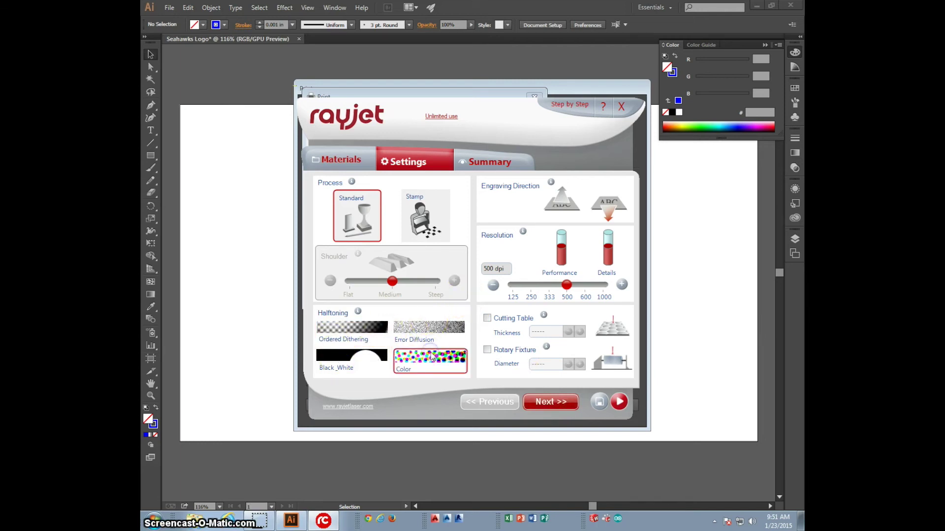
{"action": "left_click", "coordinate": [550, 400]}
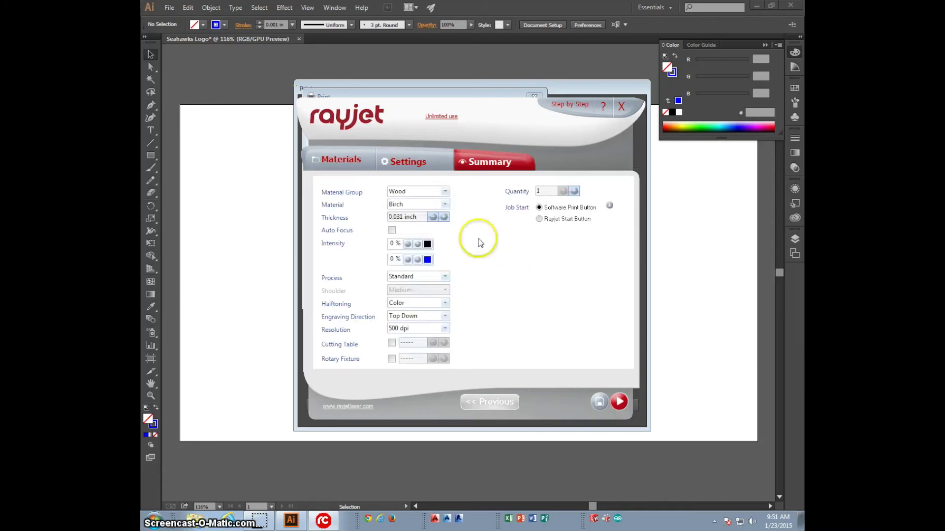
{"action": "left_click", "coordinate": [619, 402]}
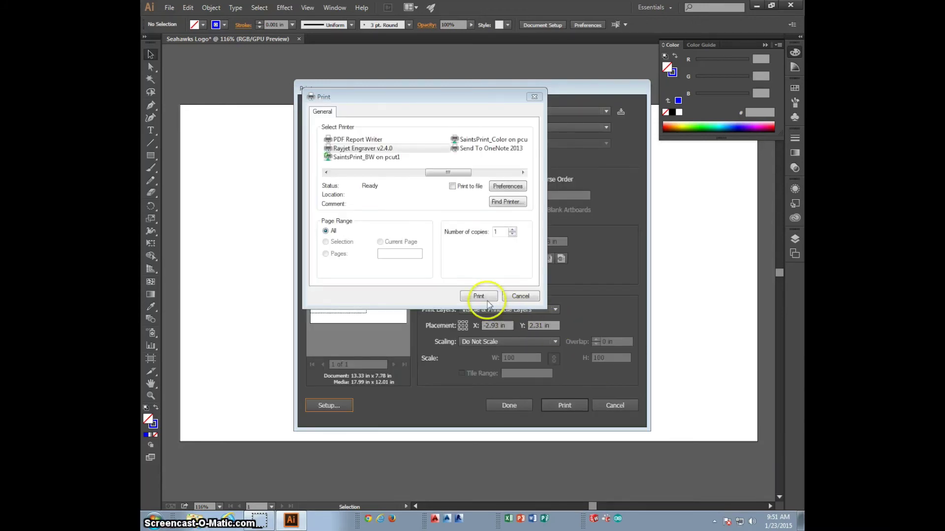
{"action": "left_click", "coordinate": [479, 296]}
Shift the logo on the engraver page to X -2.01 in, Y 6.82 in, then print.
{"action": "left_click_drag", "start_coordinate": [338, 294], "coordinate": [340, 302]}
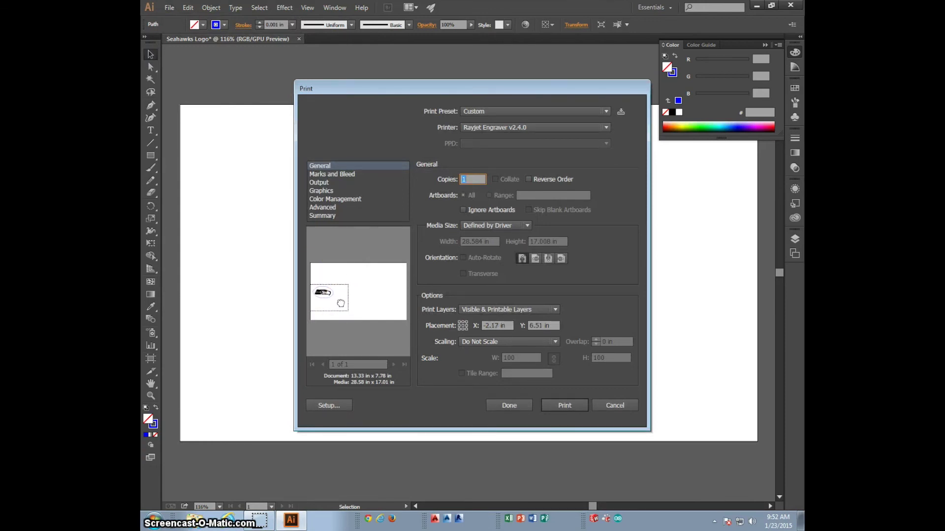
{"action": "left_click", "coordinate": [562, 405]}
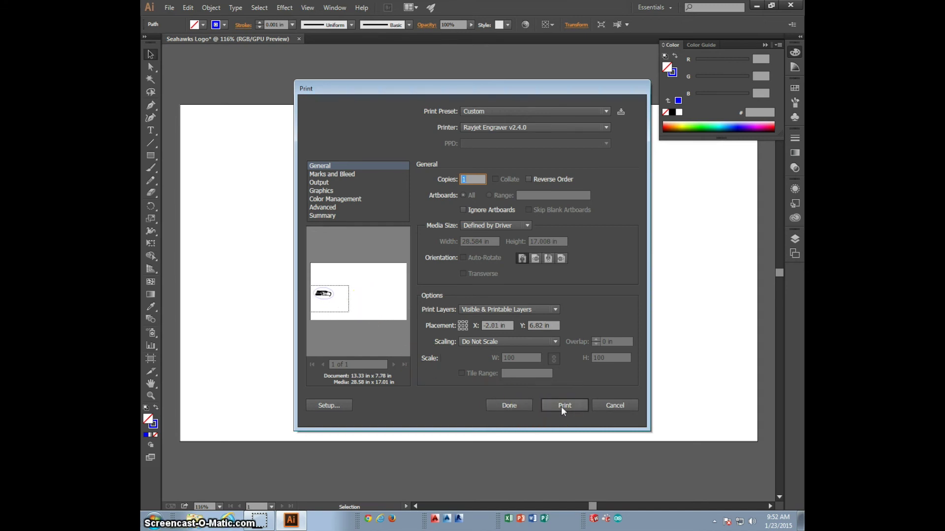